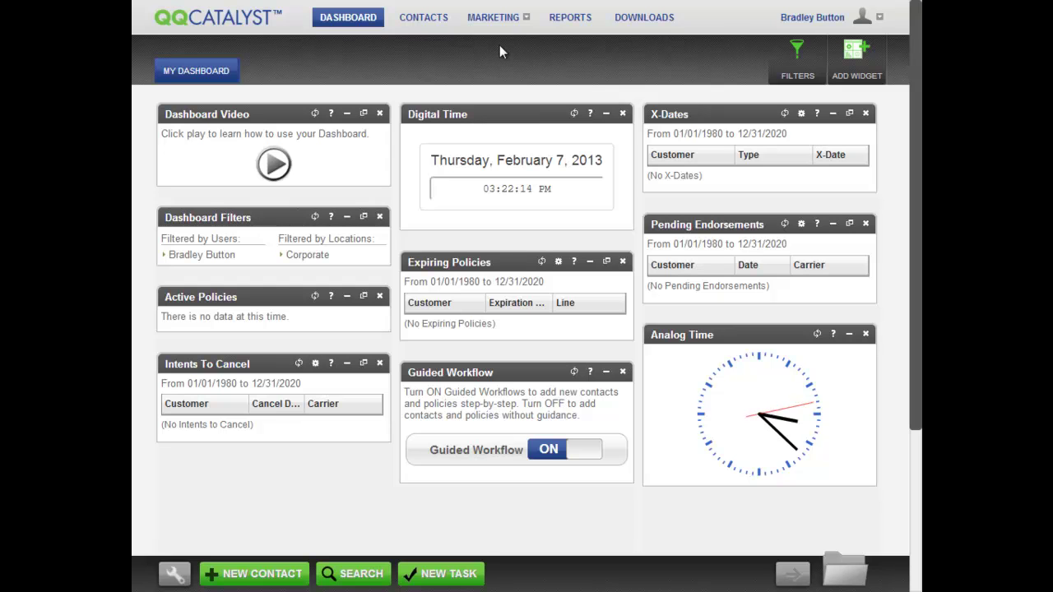
- Open the bulk email/print distribution lists and start adding a new distribution list
mouse_move(508, 18)
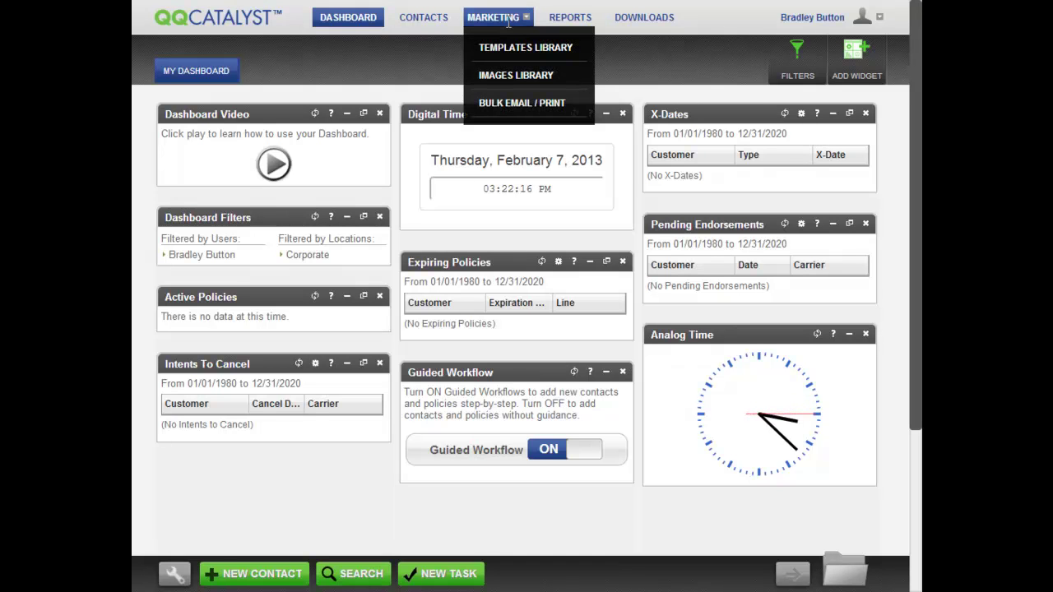
left_click(509, 103)
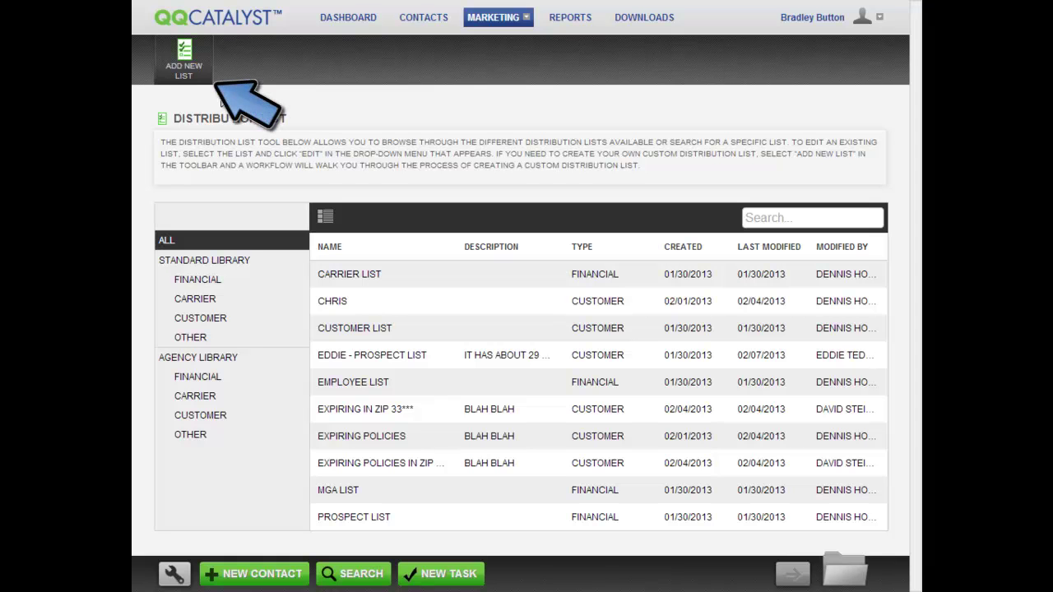
left_click(188, 66)
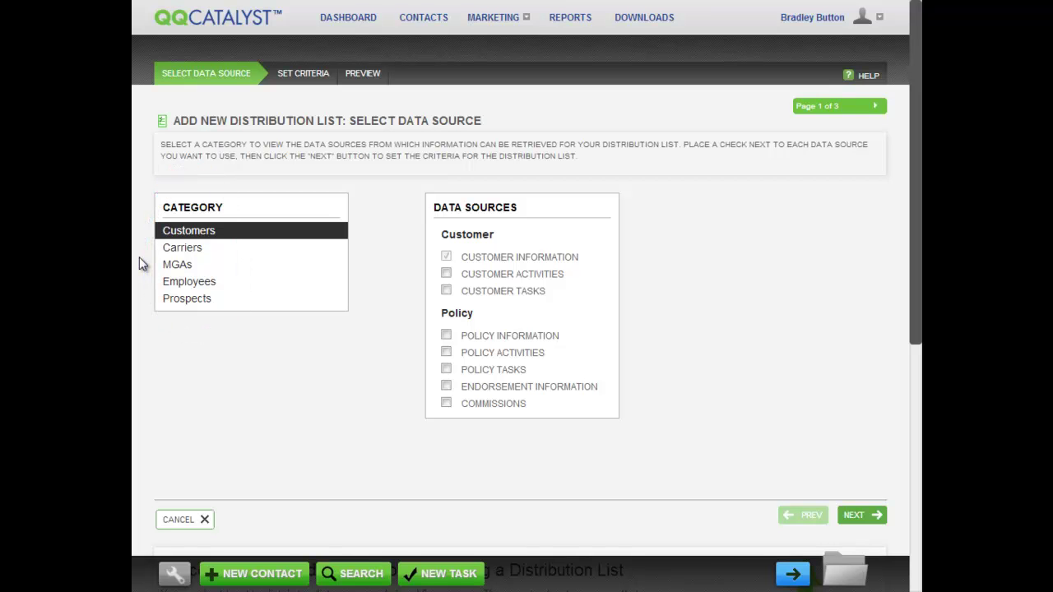
- Review the data sources offered for the Carriers, MGAs, Employees and Prospects categories
left_click(175, 250)
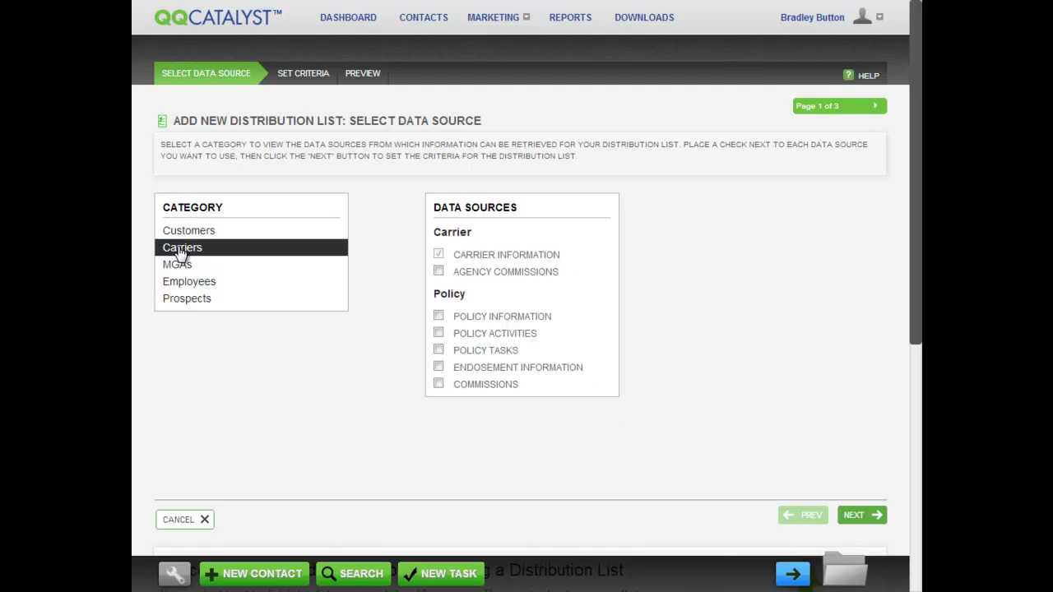
left_click(187, 269)
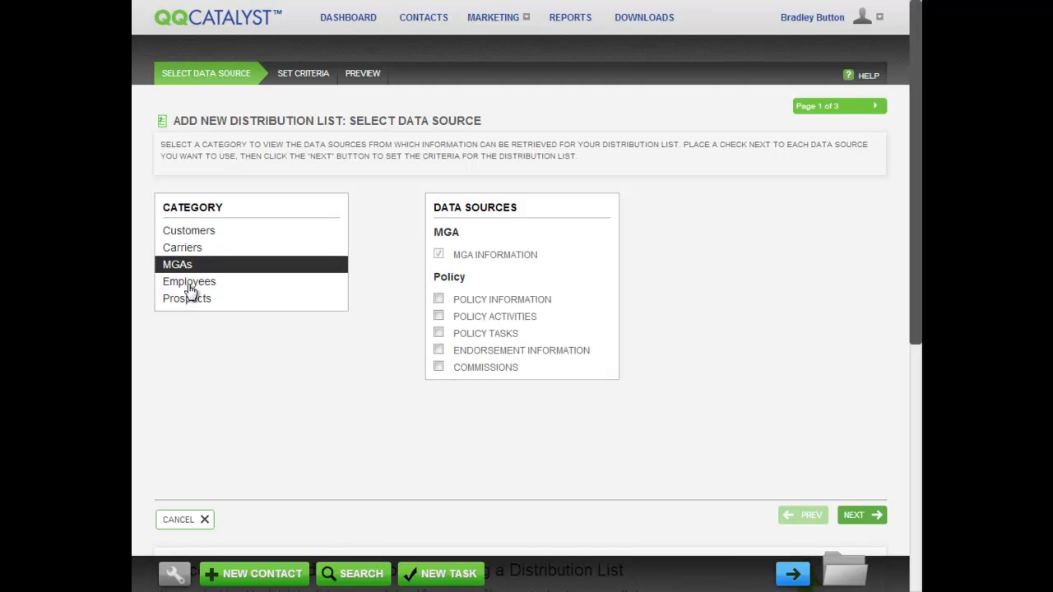
left_click(189, 285)
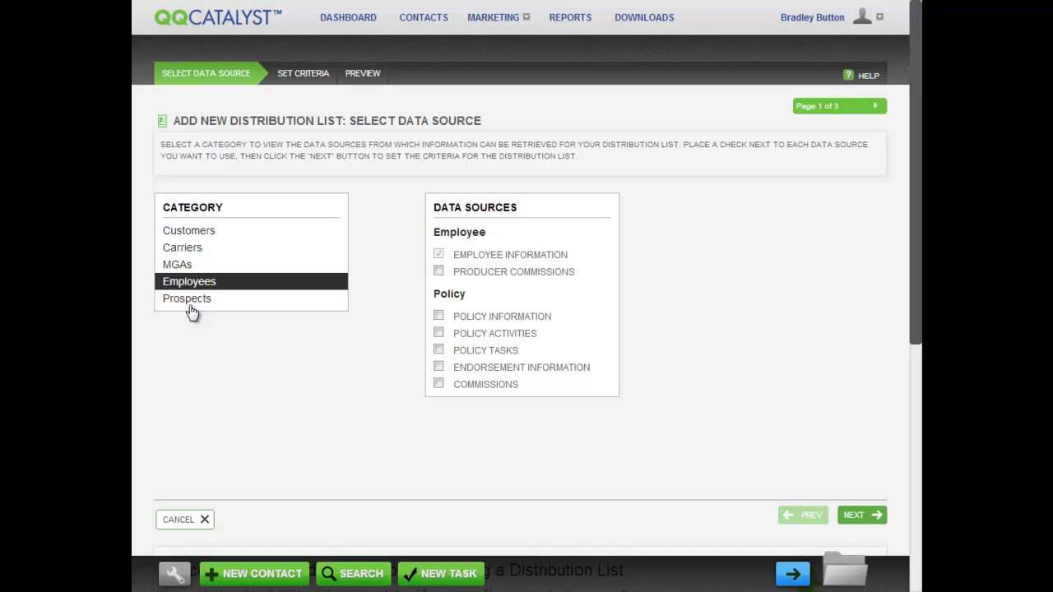
left_click(189, 306)
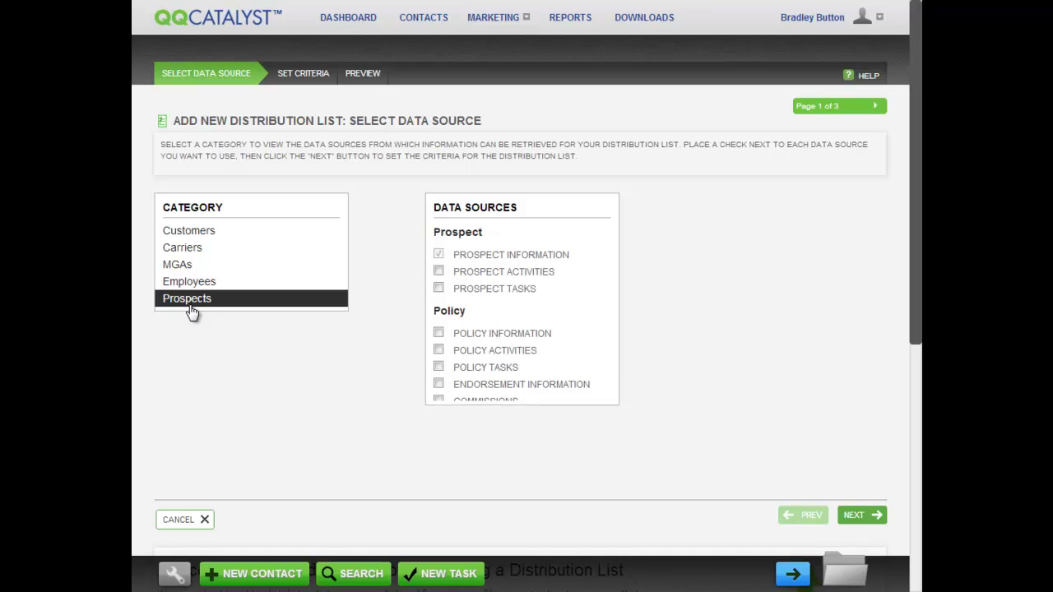
- Choose the Customers category, include Policy Information as a data source, and proceed to the criteria
left_click(180, 234)
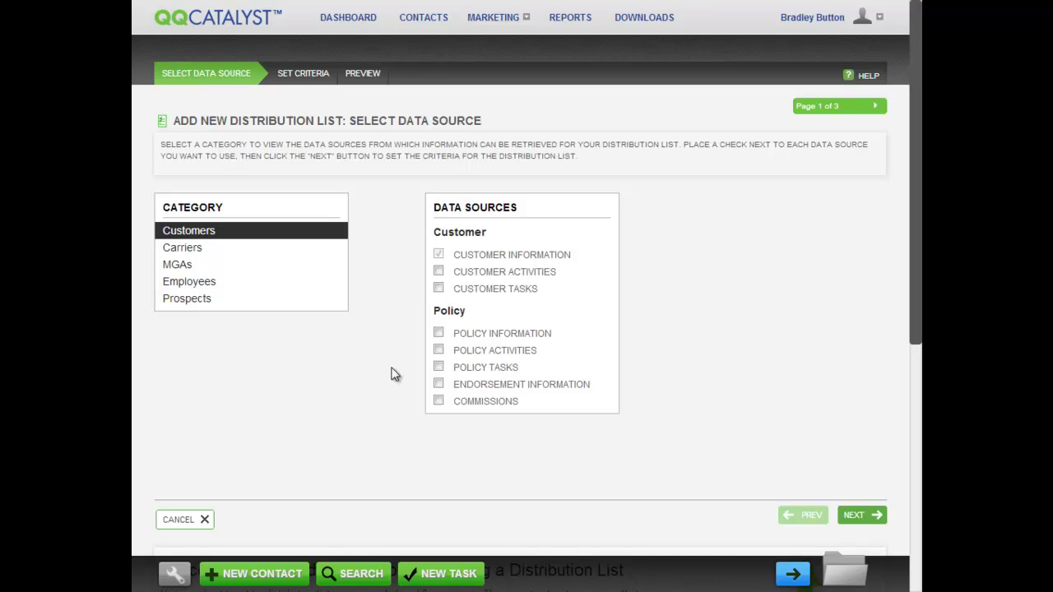
left_click(438, 334)
left_click(862, 516)
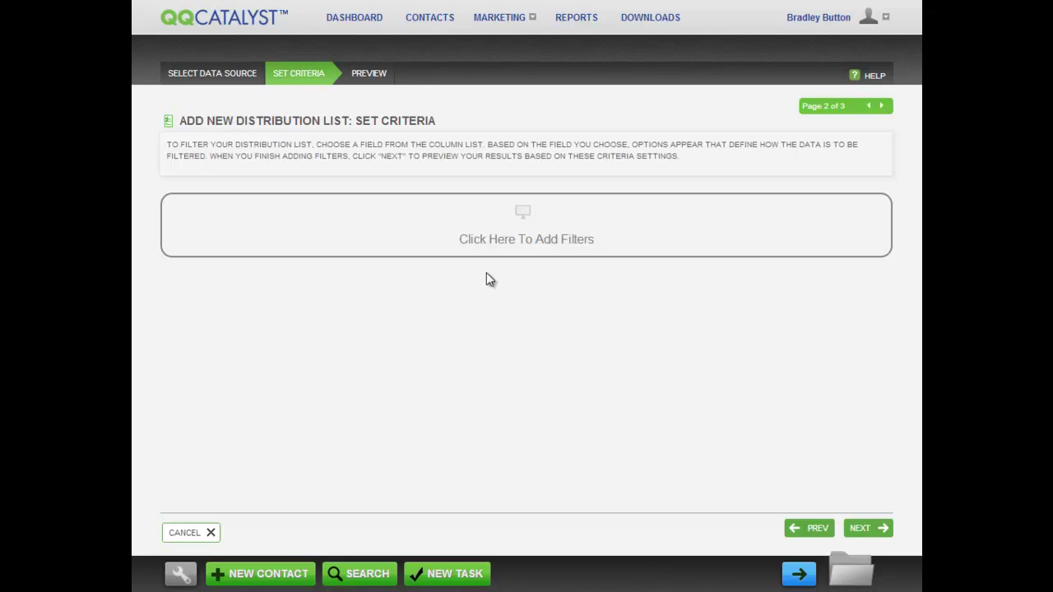
- Add a filter for records whose Expiration Date is between 03/01/2013 and 06/01/2013
left_click(521, 236)
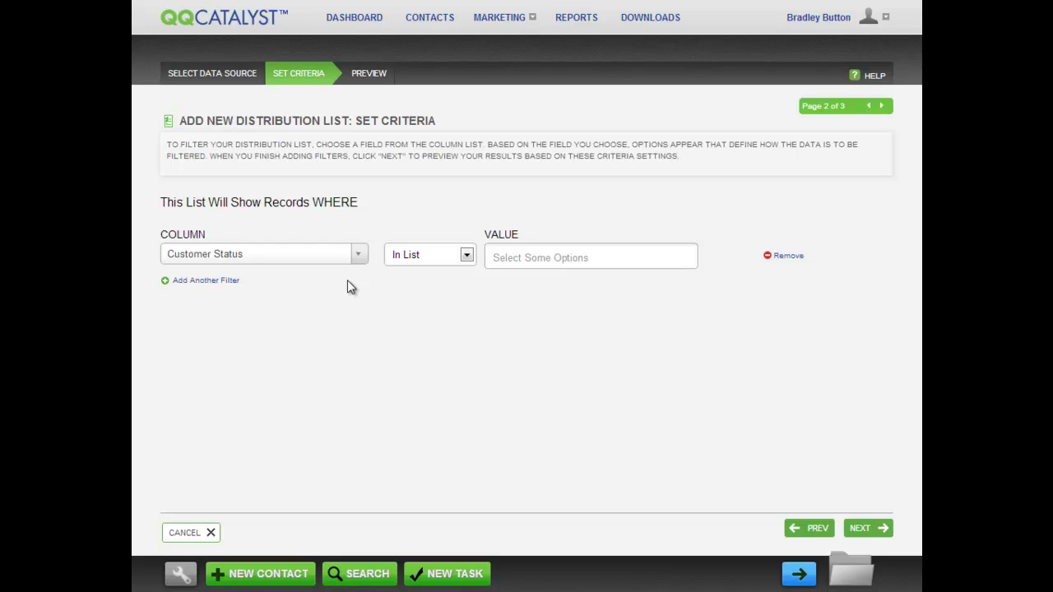
left_click(359, 261)
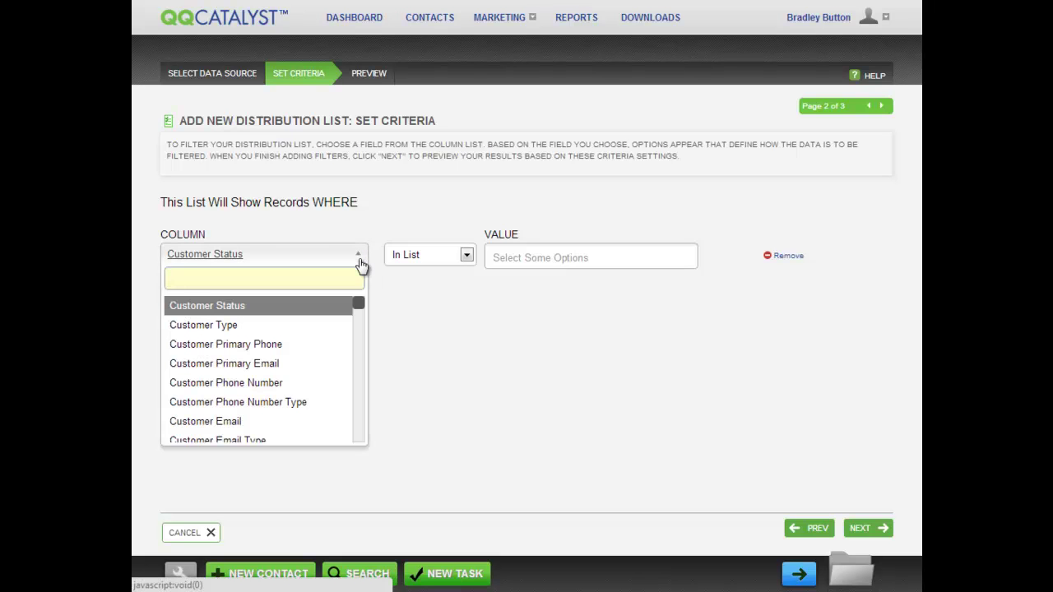
type("exp")
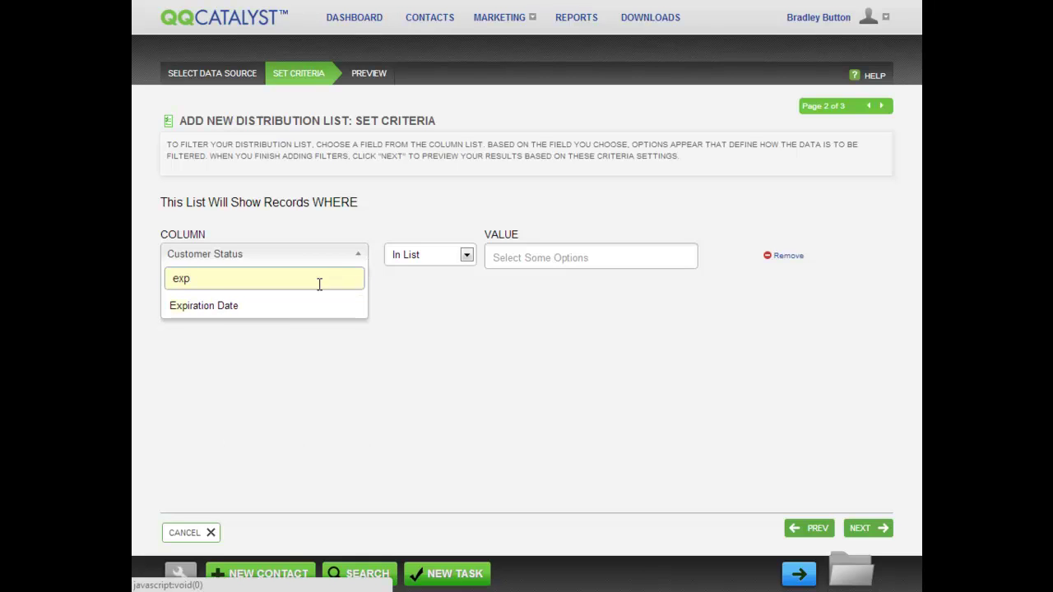
left_click(235, 311)
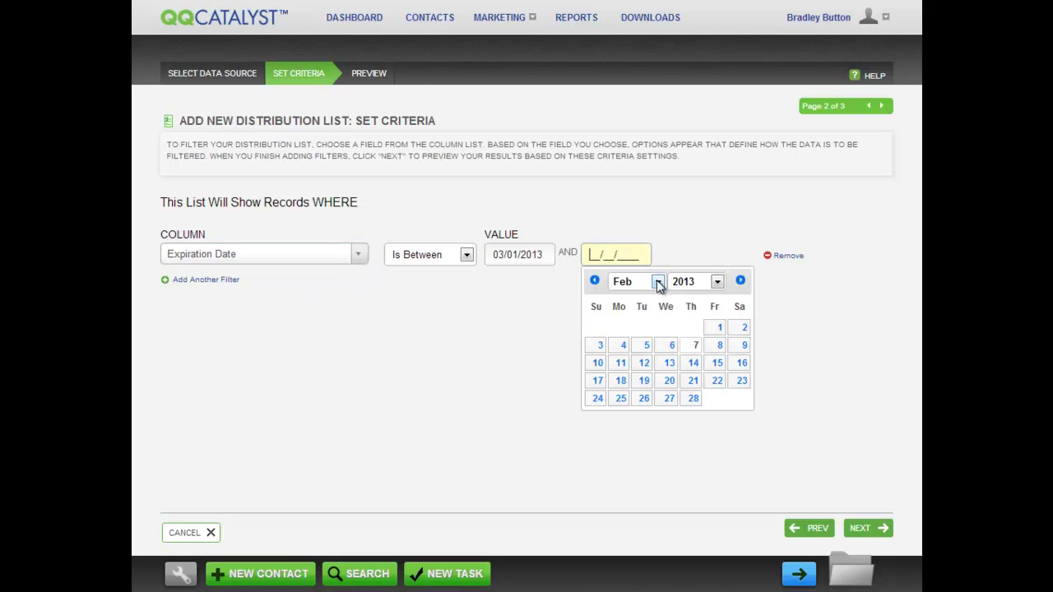
left_click(658, 282)
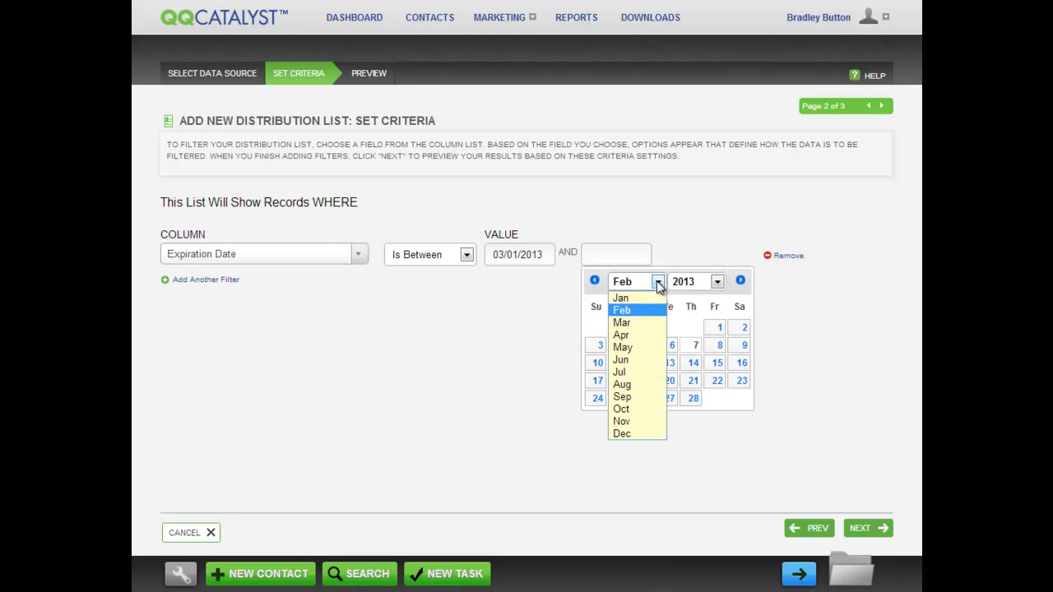
left_click(634, 360)
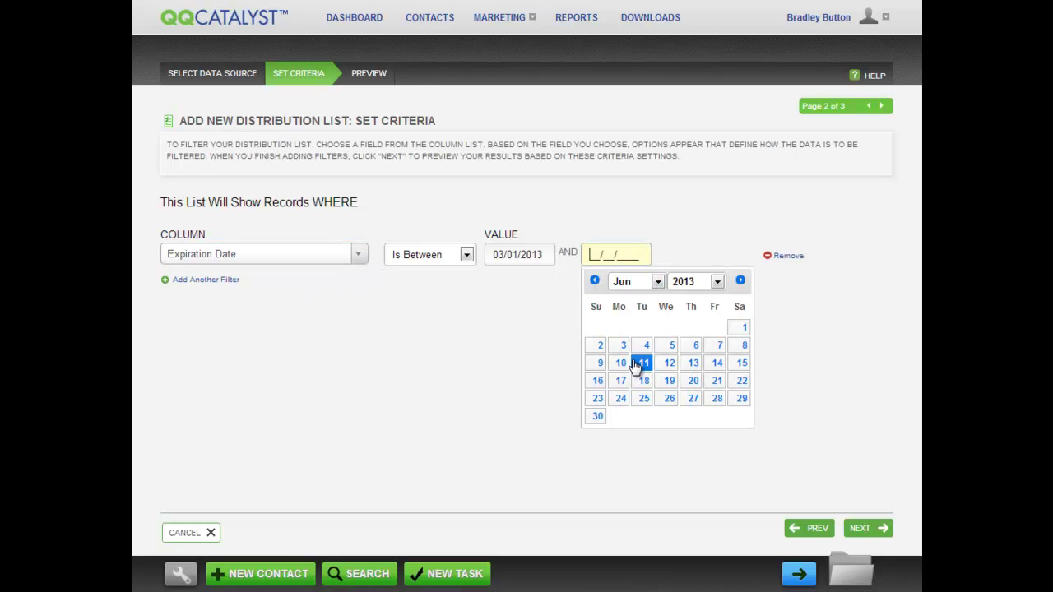
left_click(740, 328)
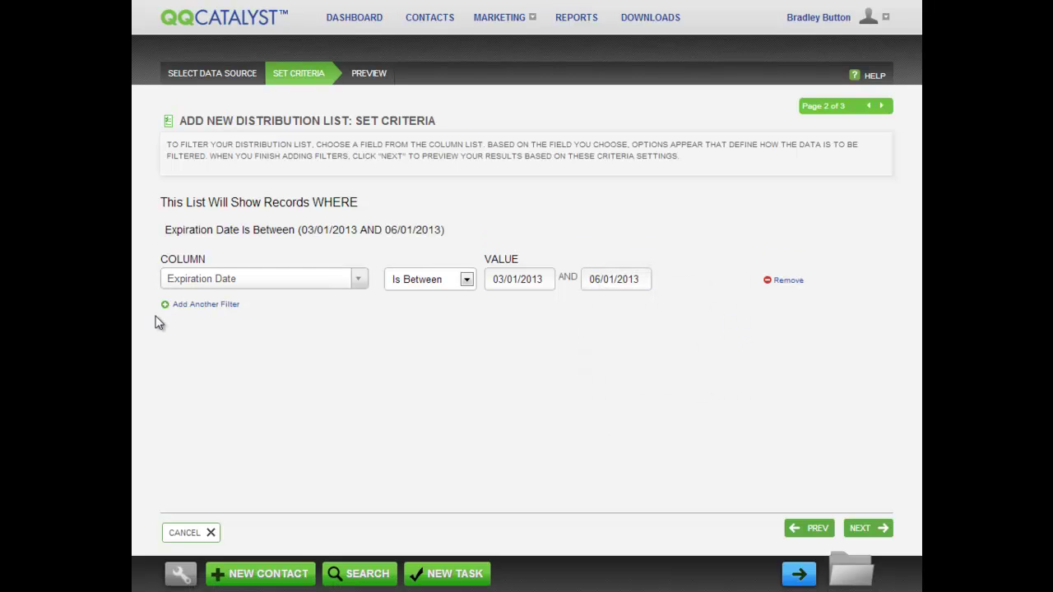
- Add a second filter requiring the Customer Zip Code to start with 33
left_click(191, 305)
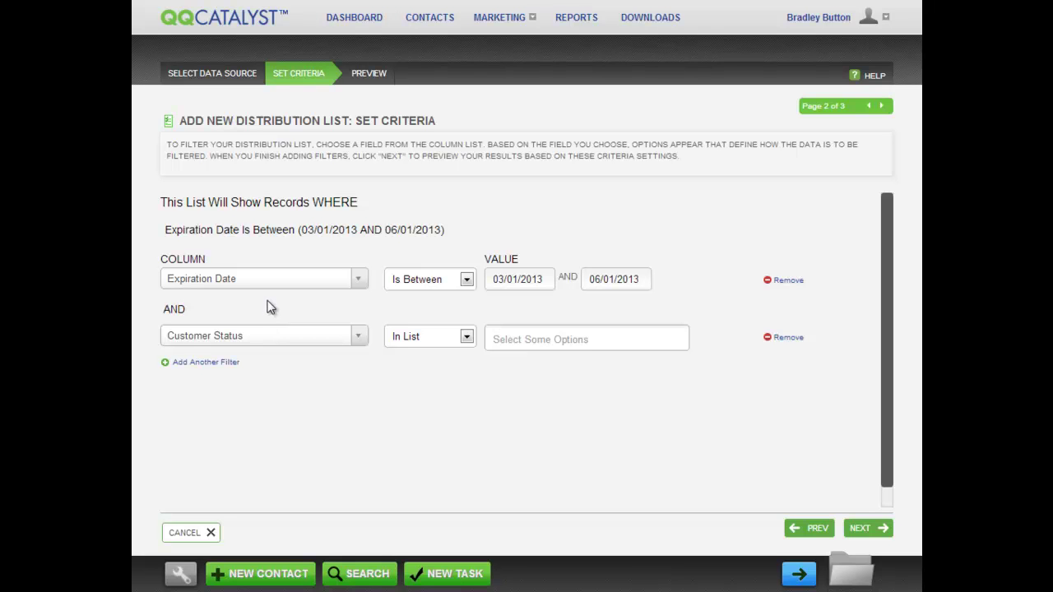
left_click(362, 344)
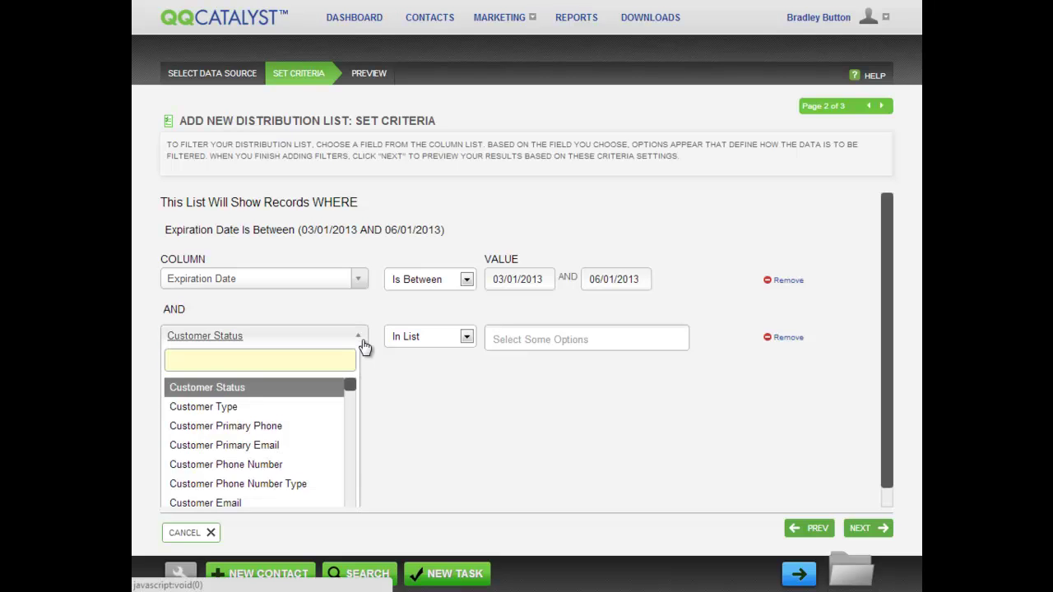
type("z")
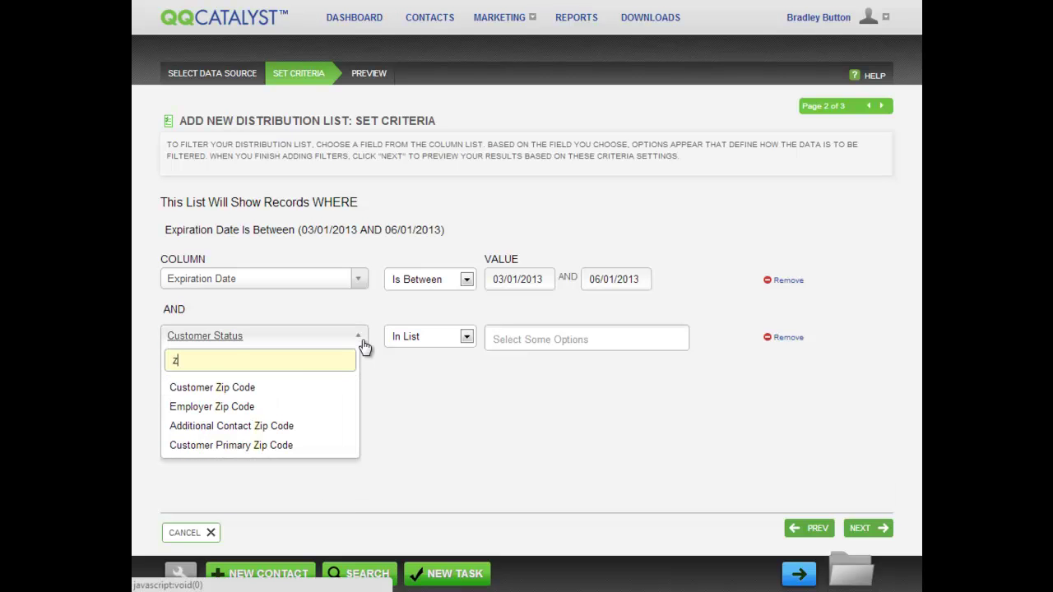
left_click(292, 387)
left_click(467, 338)
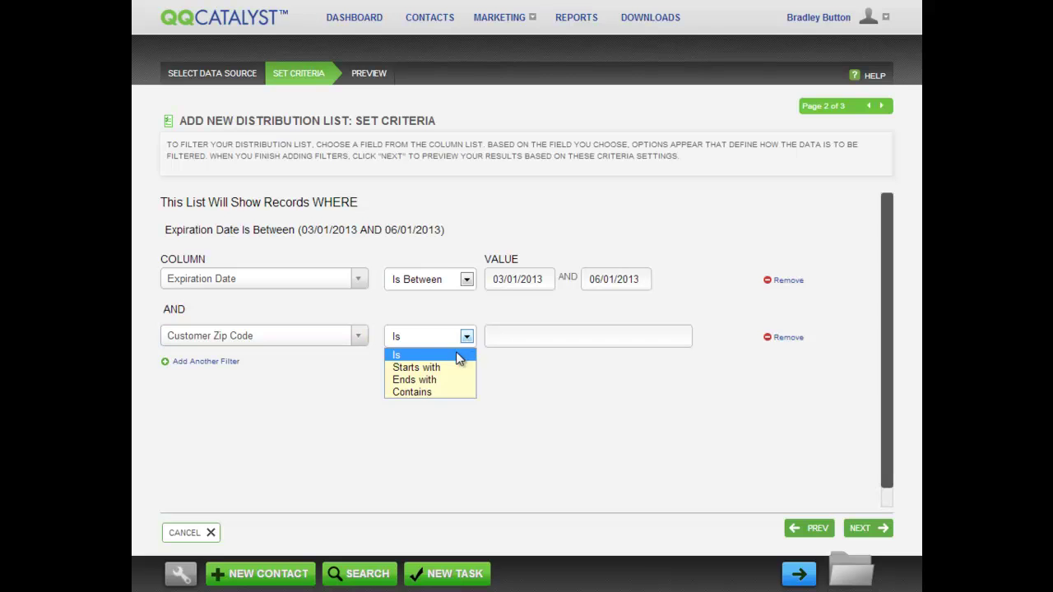
left_click(416, 368)
left_click(509, 338)
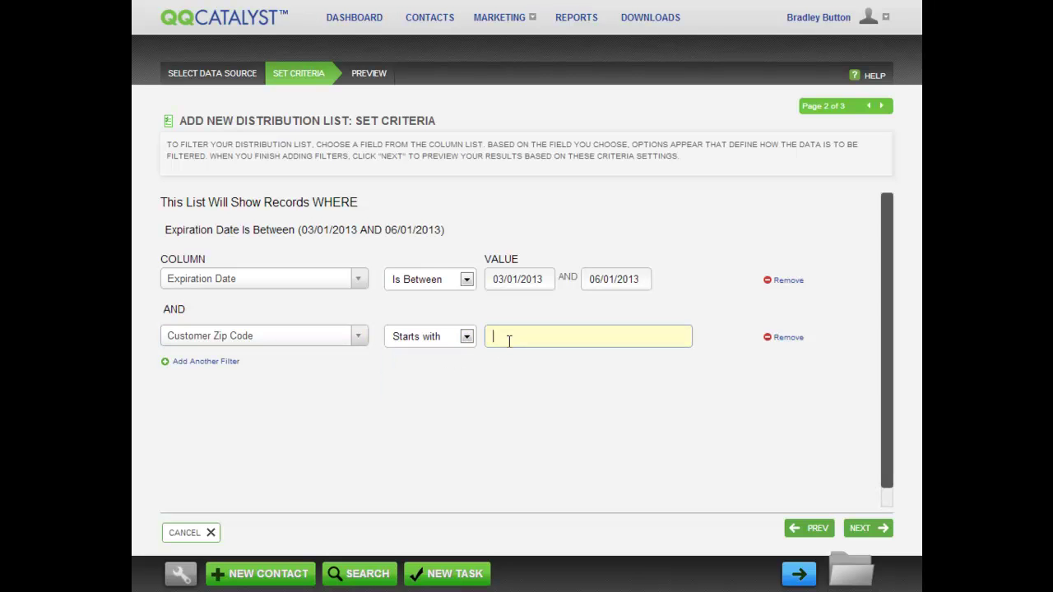
type("33")
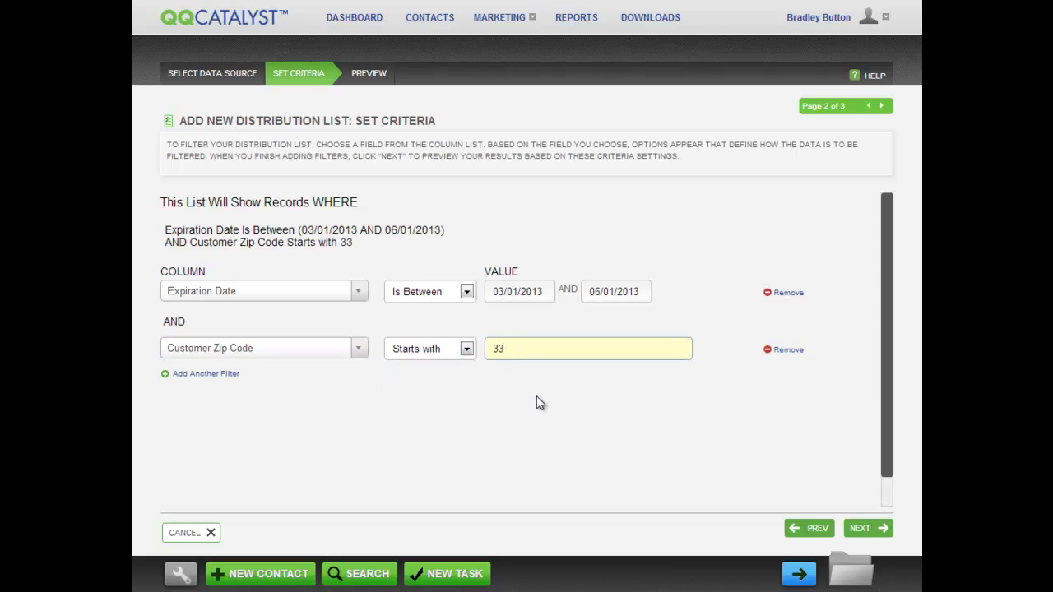
left_click(536, 395)
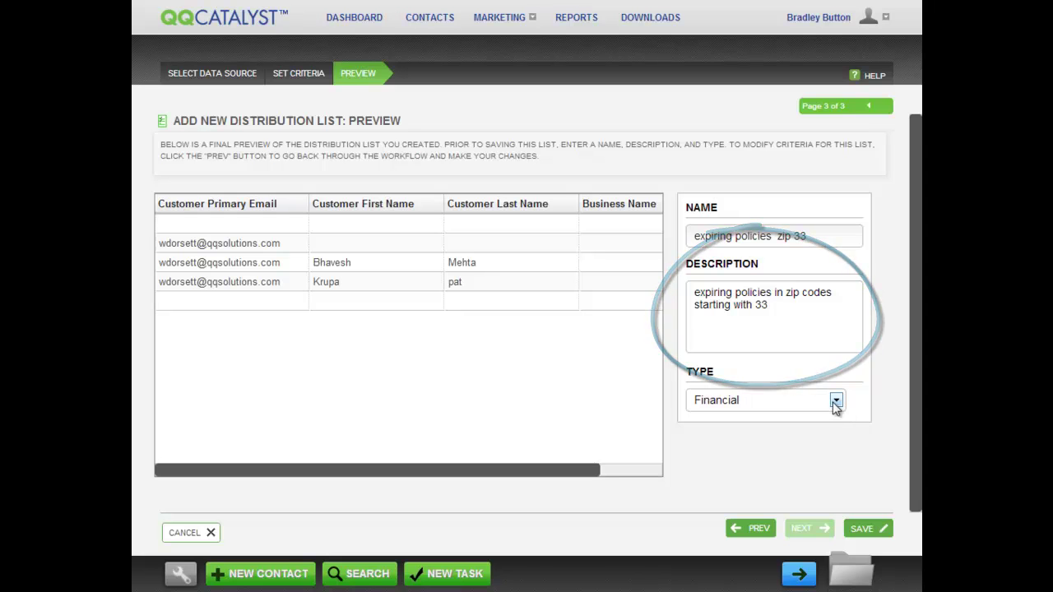
- Set the type of the "expiring policies zip 33" list to Customer and save the list
left_click(835, 401)
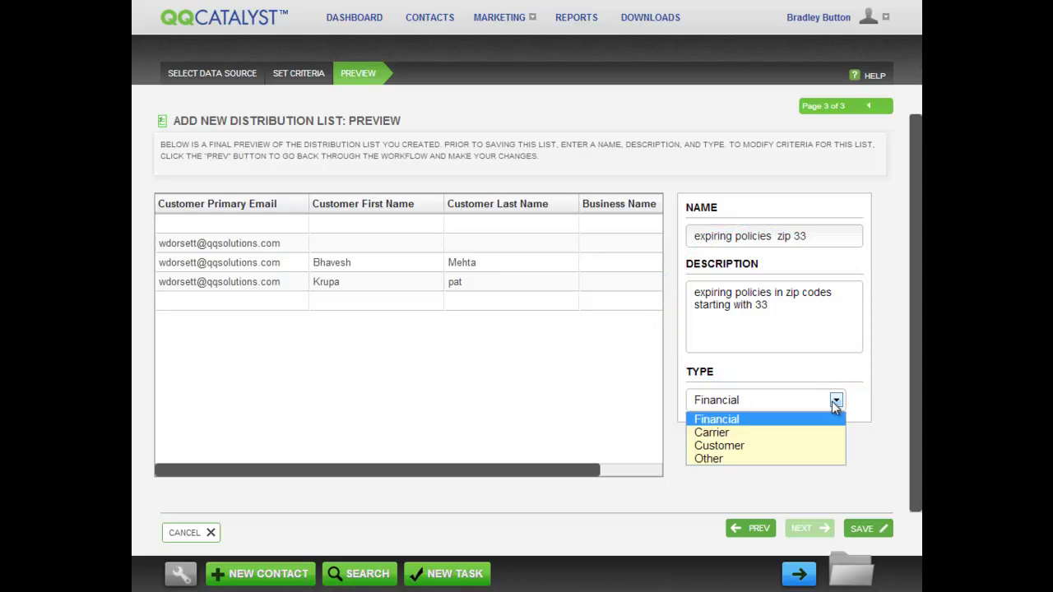
left_click(807, 444)
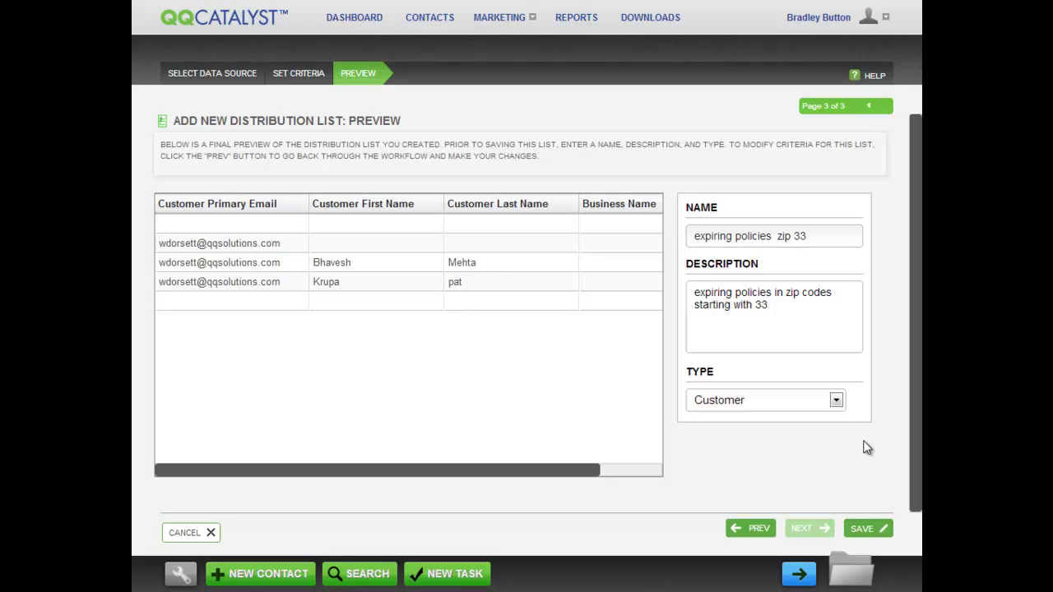
left_click(866, 530)
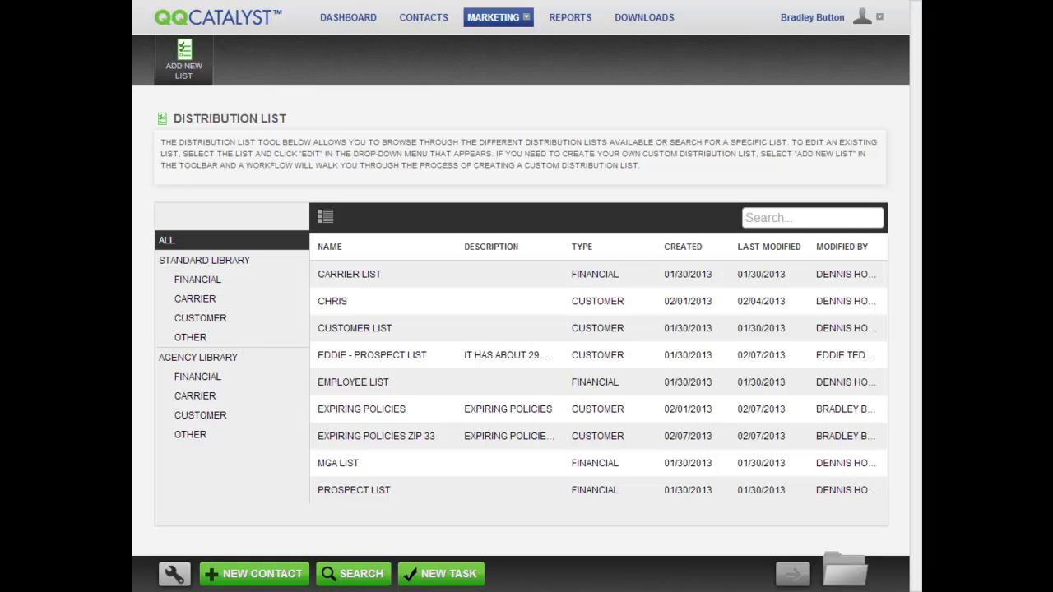
- Search the distribution lists for "expiring" and view the actions available for the Expiring Policies Zip 33 list
left_click(777, 218)
type("expiring")
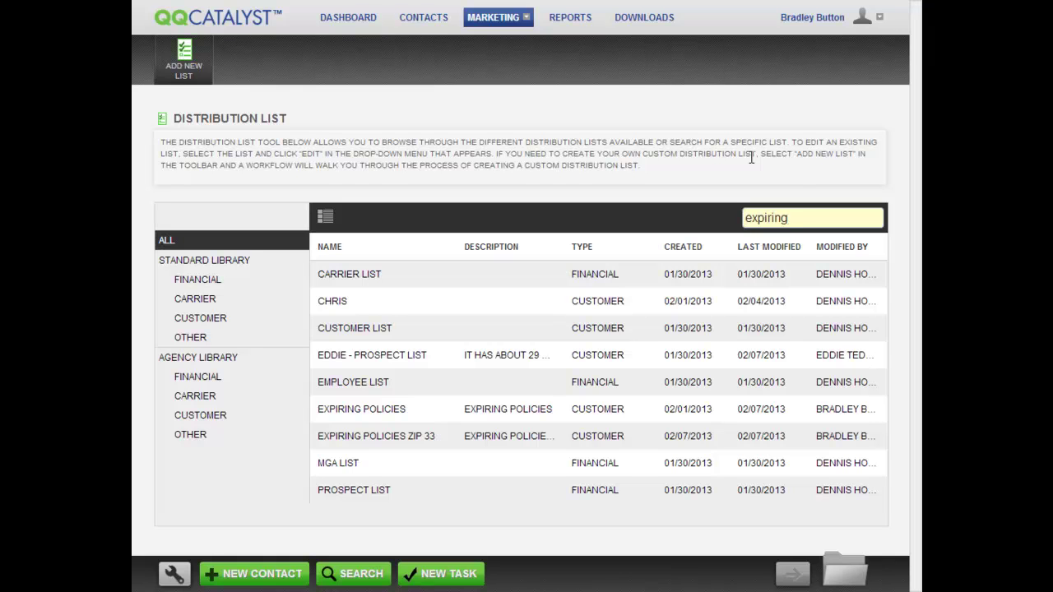
key("Return")
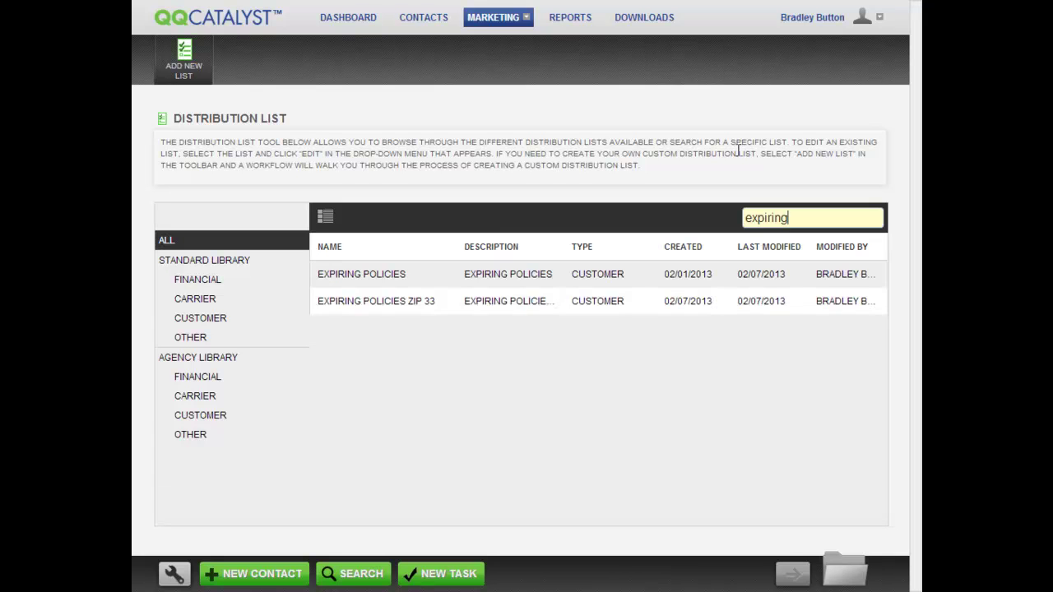
left_click(429, 303)
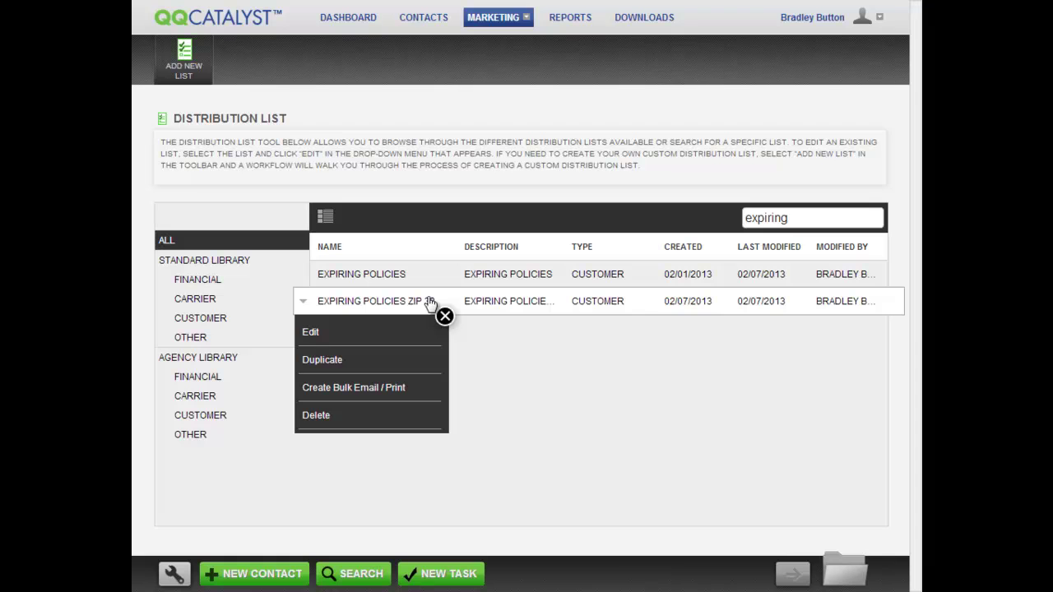
left_click(445, 317)
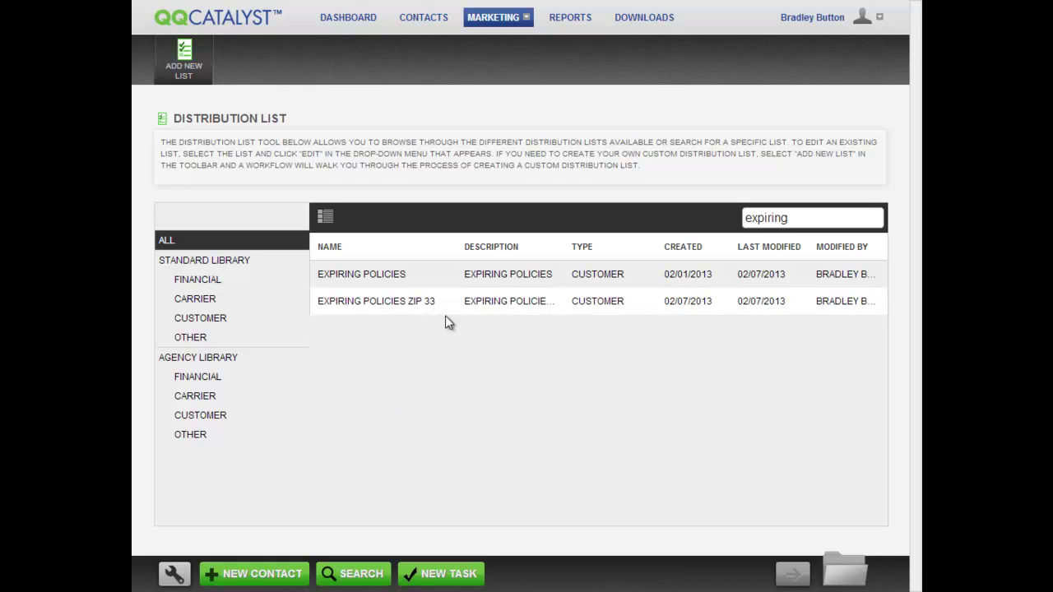